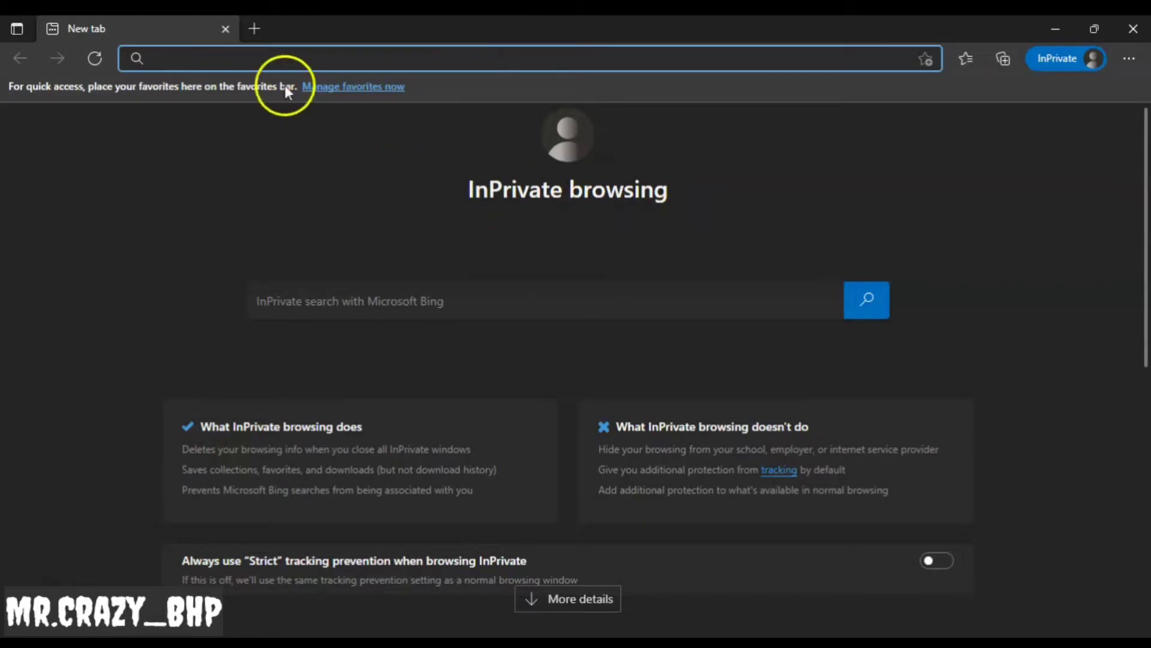
# Step: Load office.com, dismiss the Bing Wallpaper banner, and bring up the Microsoft Sign in page
pyautogui.write('office.c')
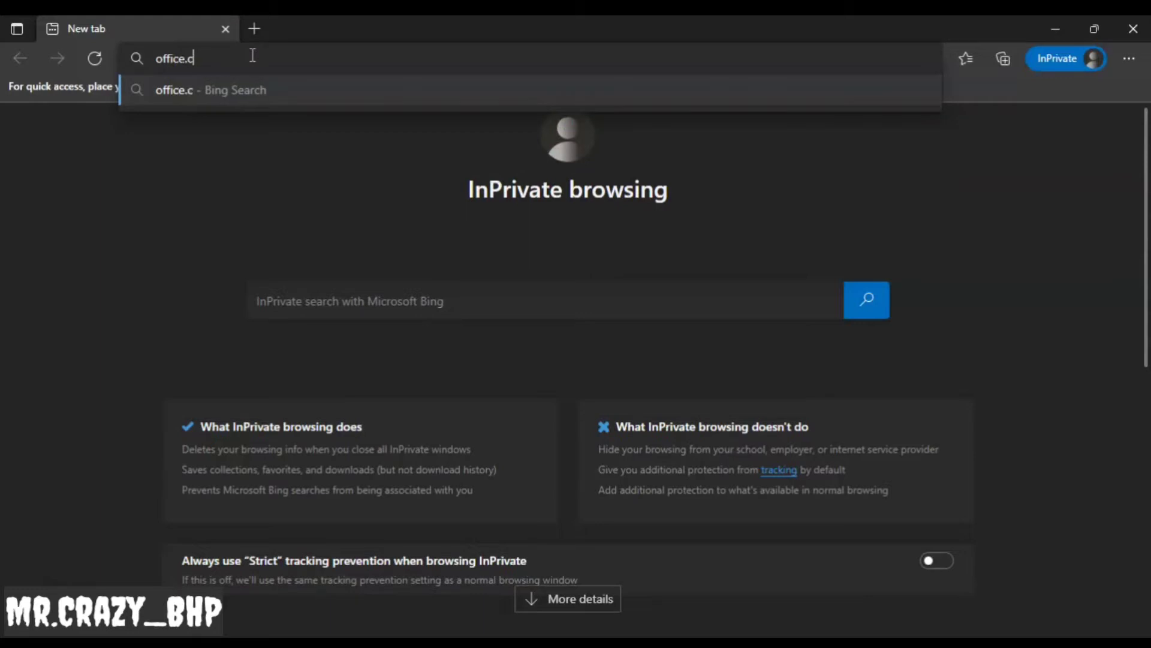
pyautogui.write('om')
pyautogui.press('Return')
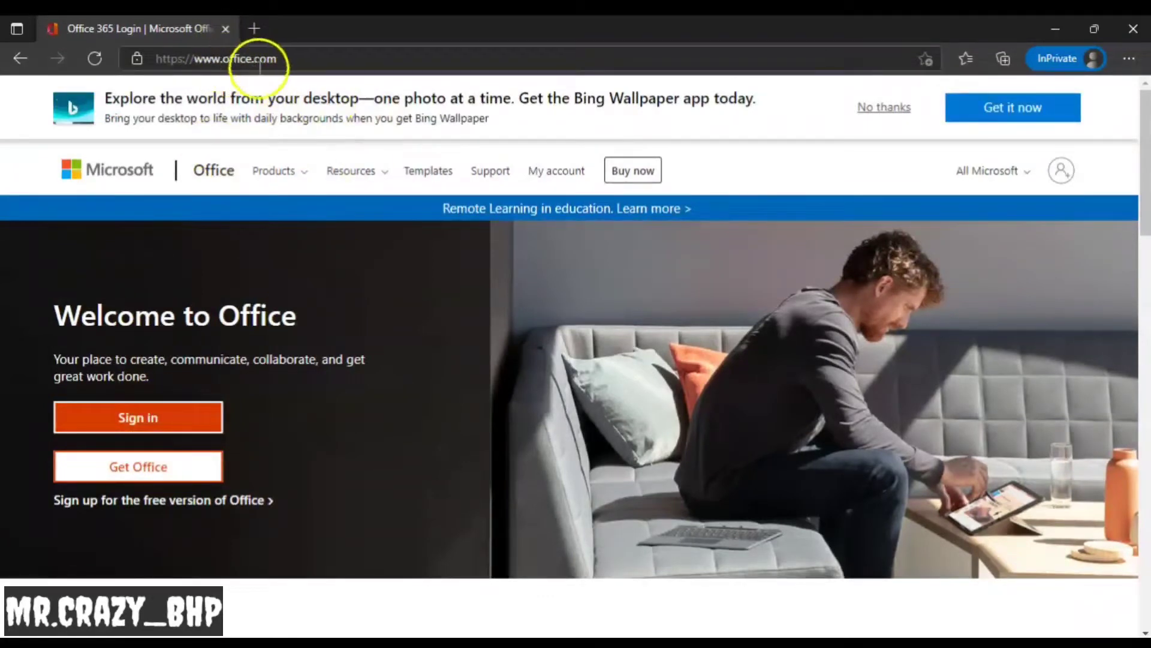
pyautogui.click(865, 108)
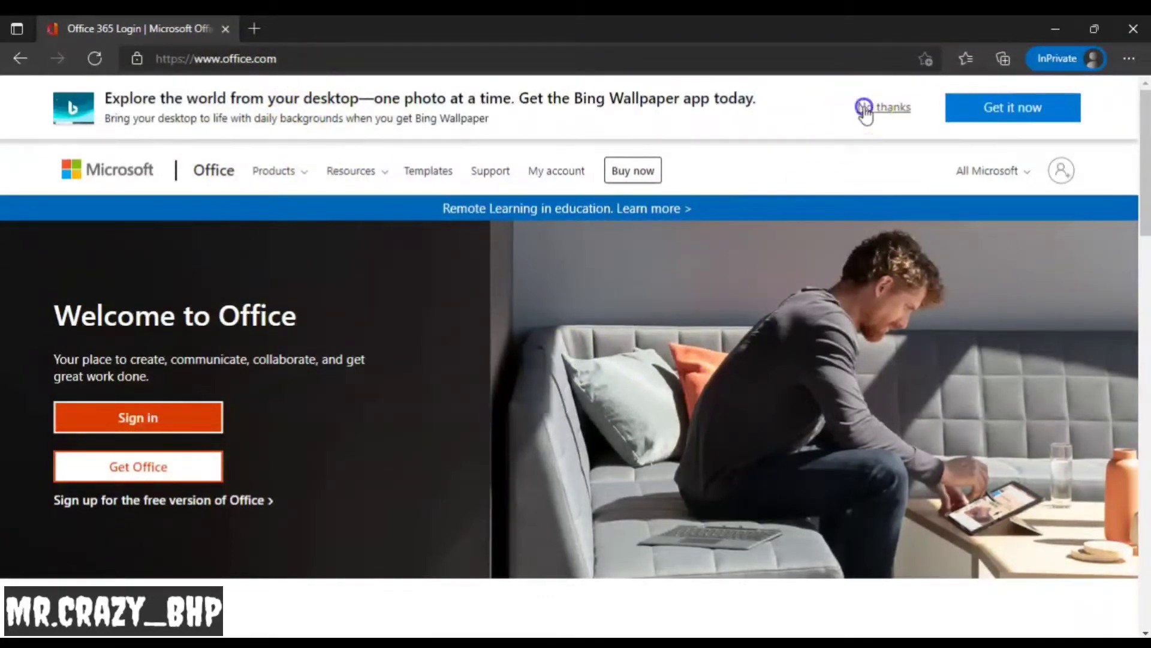
pyautogui.click(155, 353)
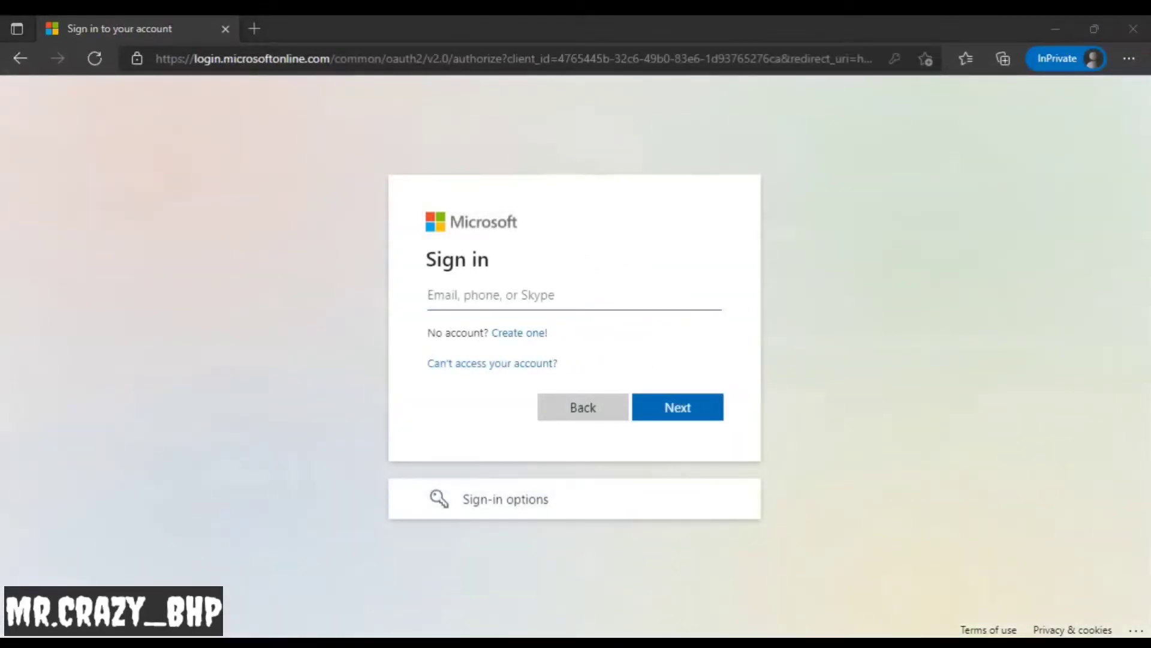
# Step: Paste the account e-mail, submit the account password, and answer Yes to Stay signed in
pyautogui.hotkey('ctrl', 'v')
pyautogui.press('Return')
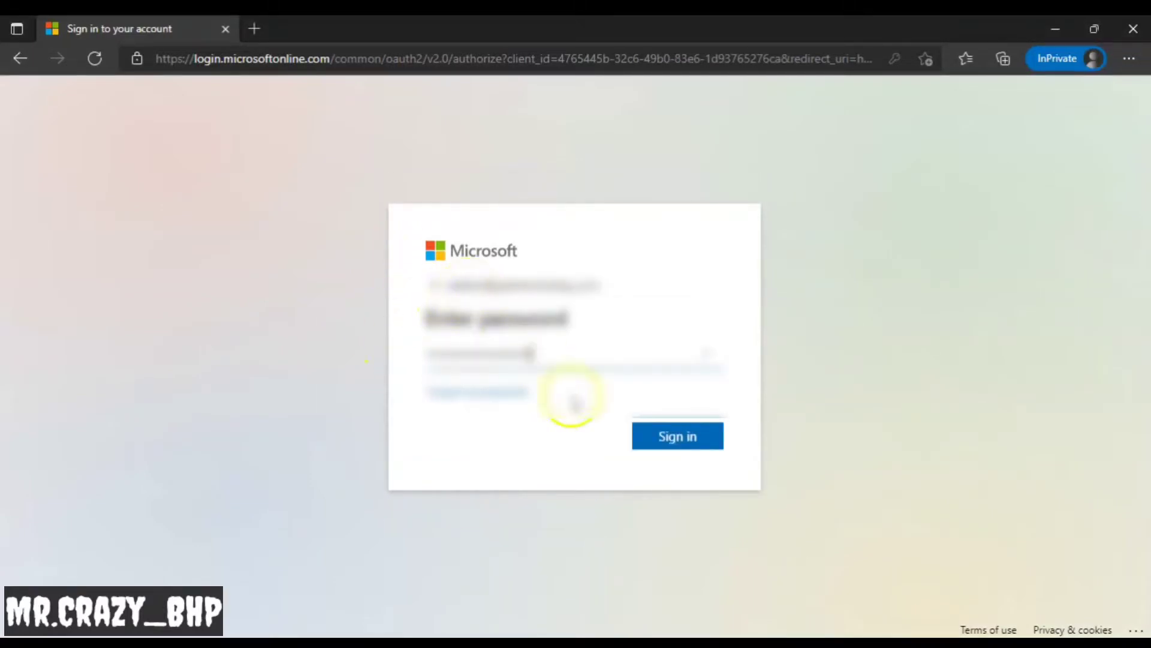
pyautogui.click(710, 446)
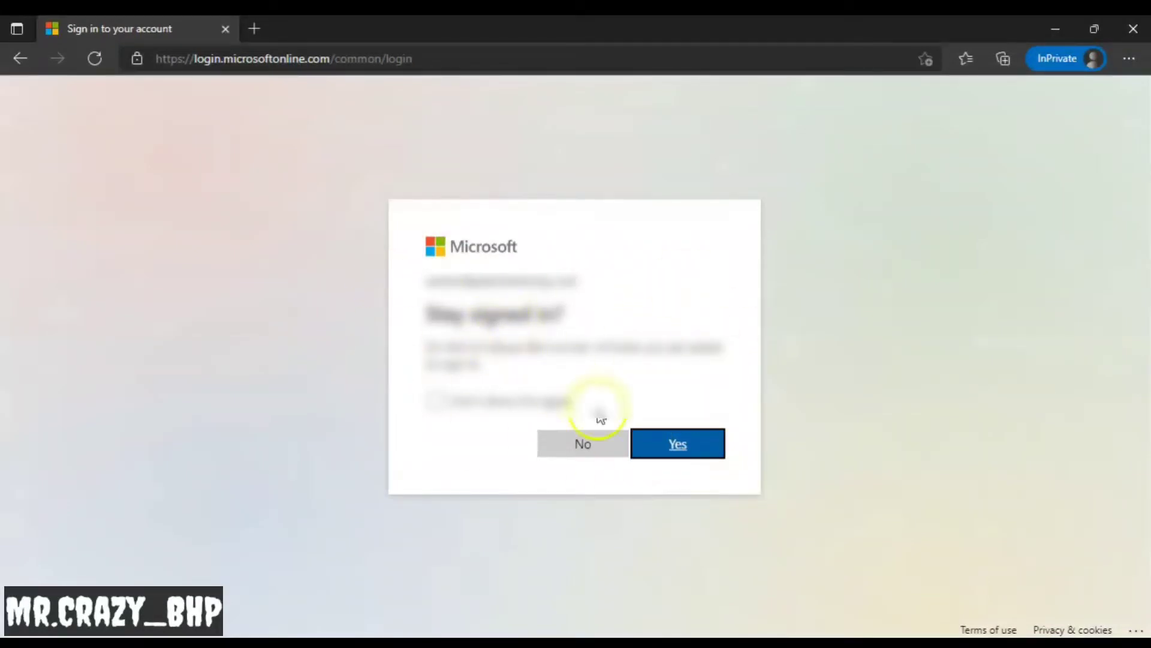
pyautogui.click(684, 449)
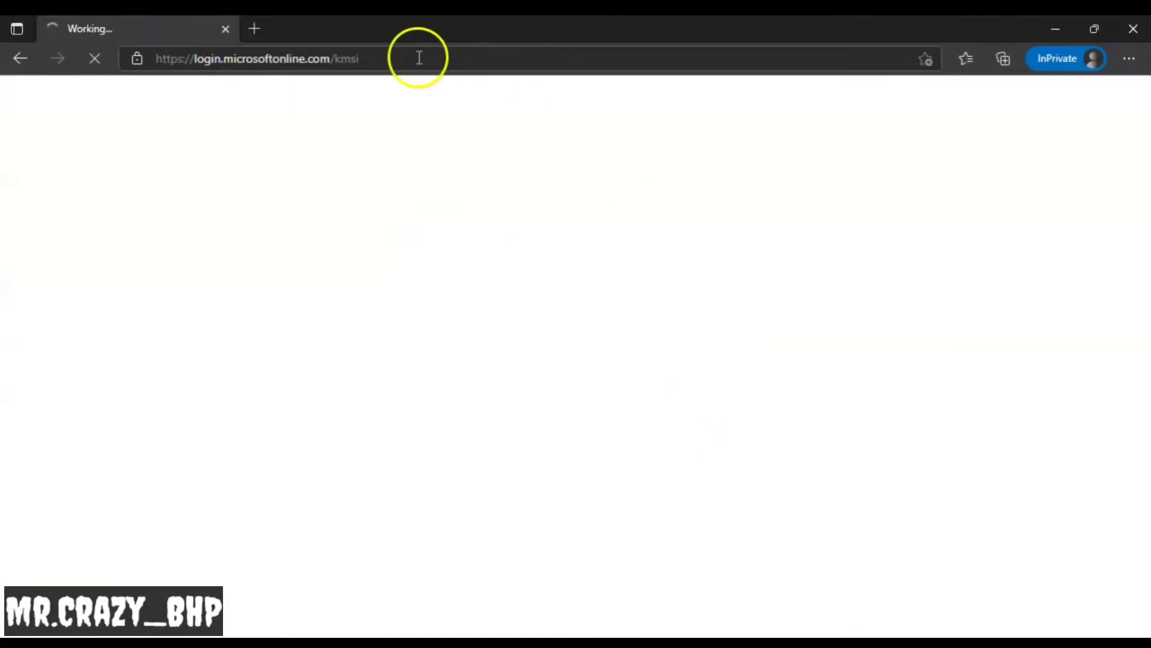
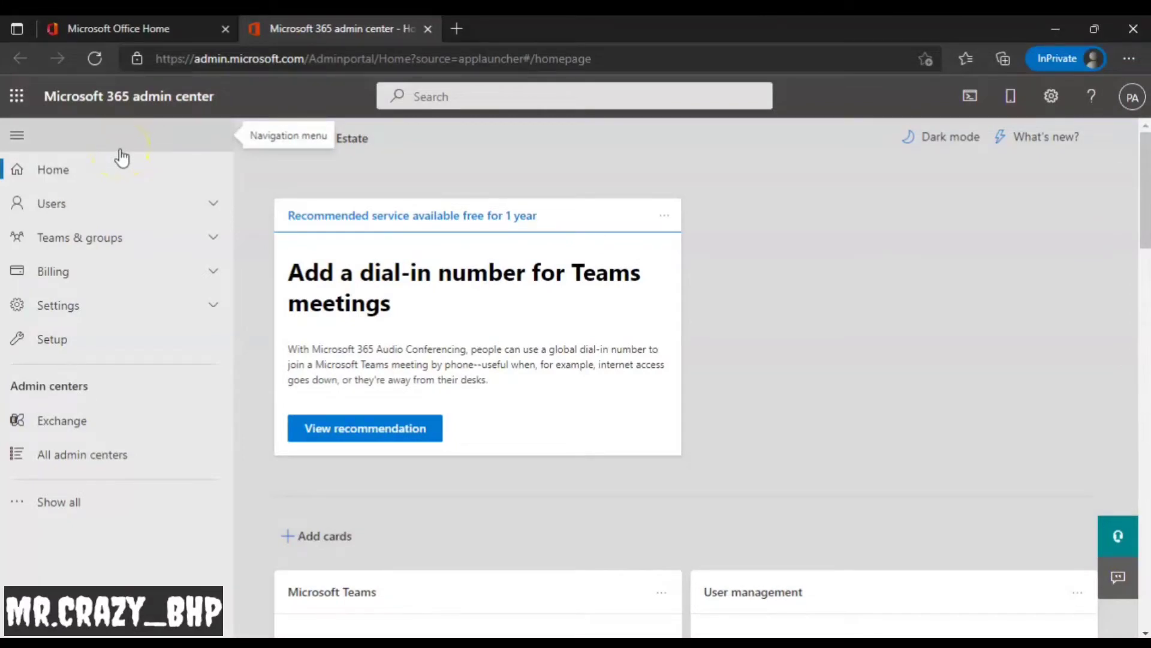
# Step: Open the classic Exchange admin center from the Exchange admin center and go to its protection section
pyautogui.click(67, 422)
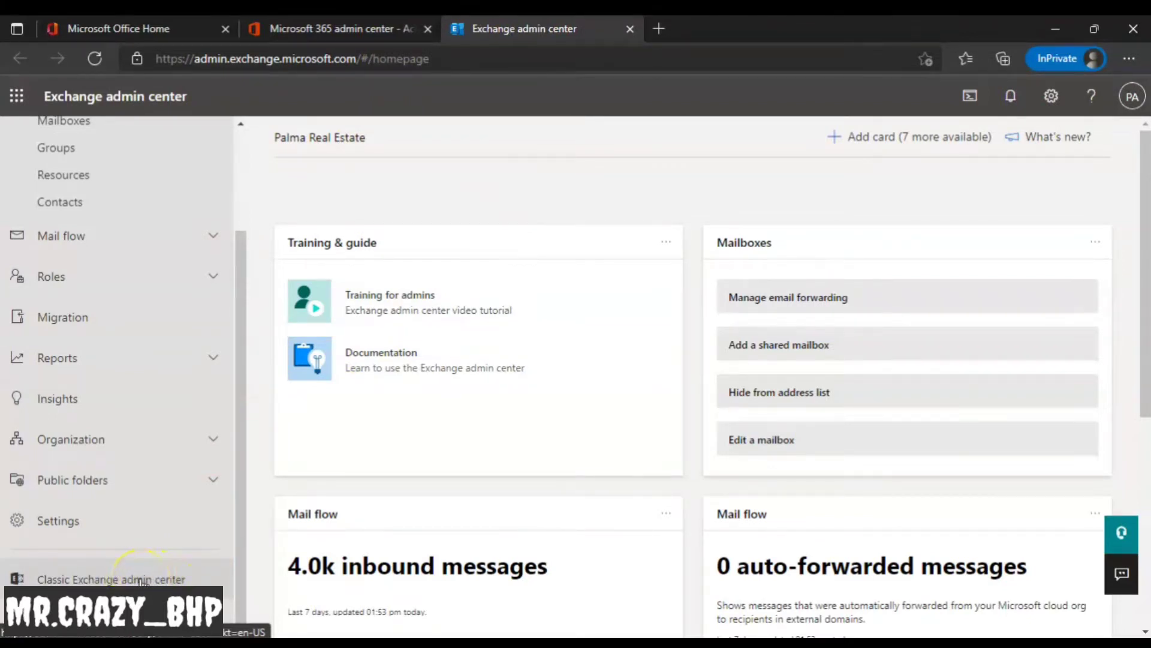
pyautogui.click(143, 580)
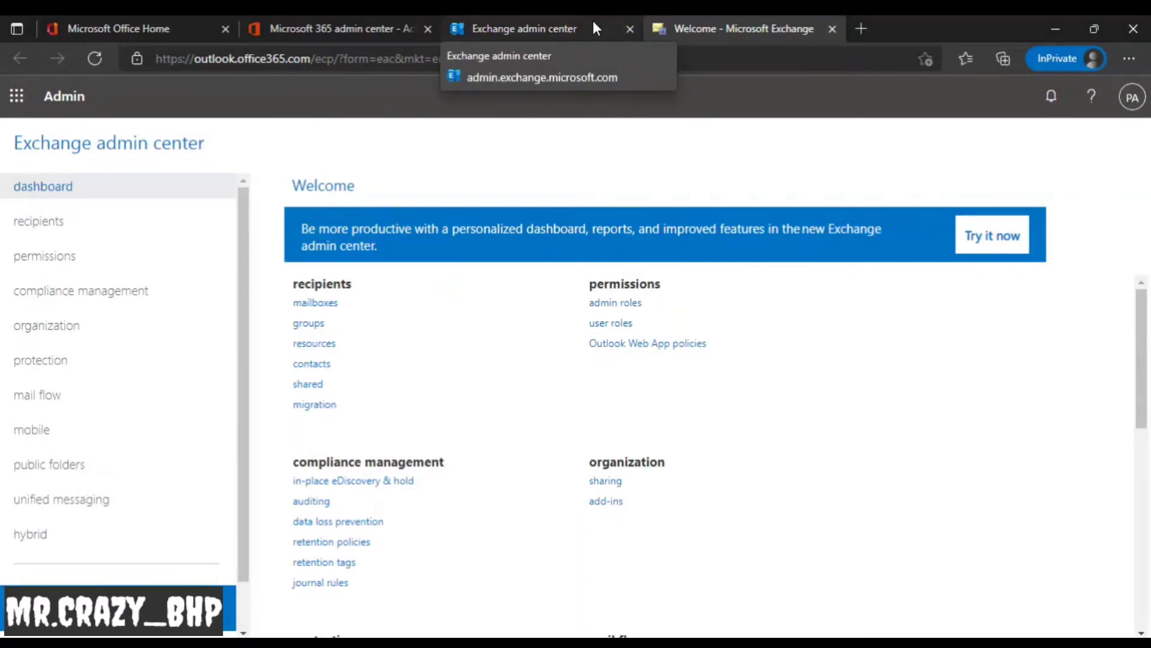
pyautogui.click(56, 367)
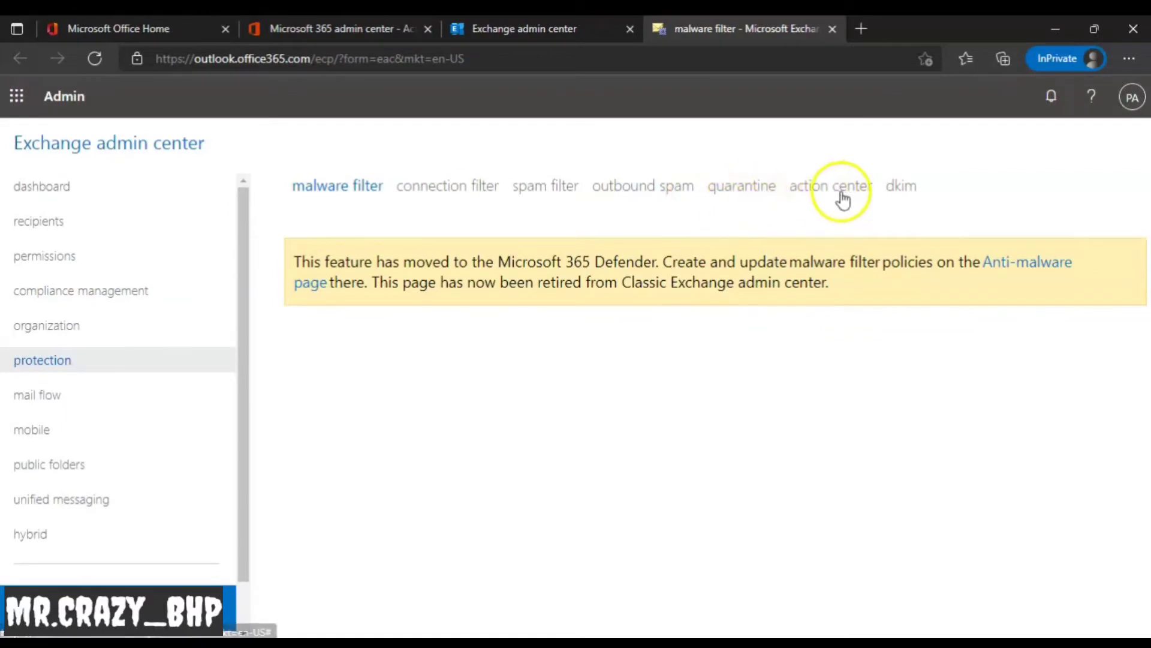
# Step: Follow the spam filter notice's 'Anti-spam settings page' link to Microsoft 365 Defender
pyautogui.click(548, 193)
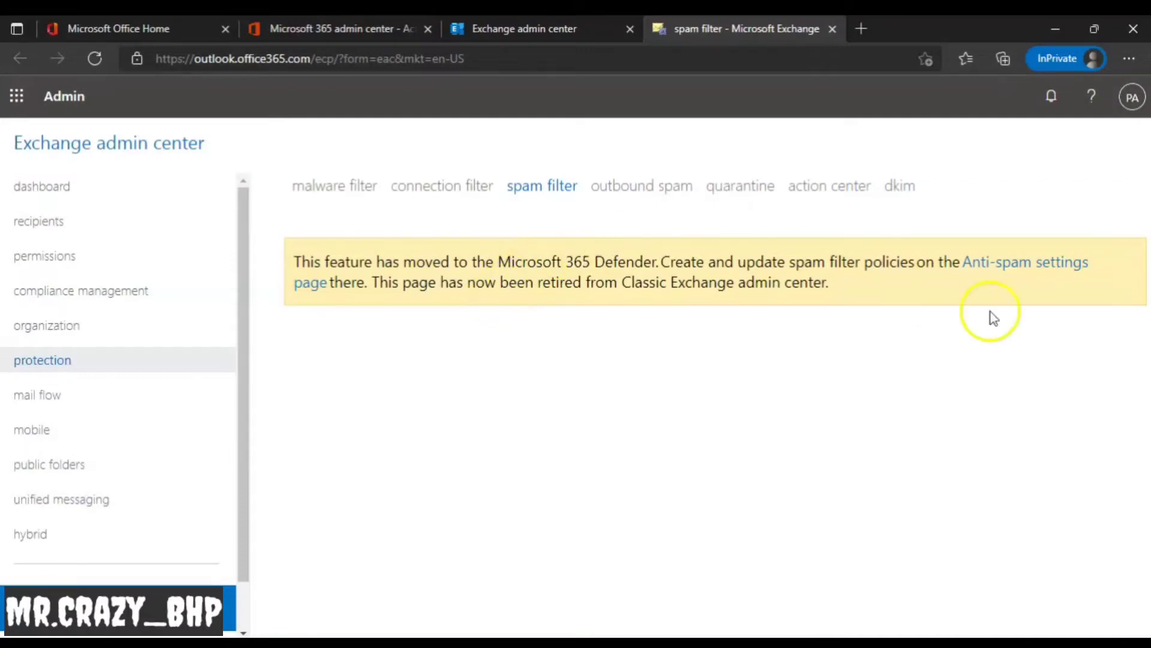
pyautogui.click(1038, 270)
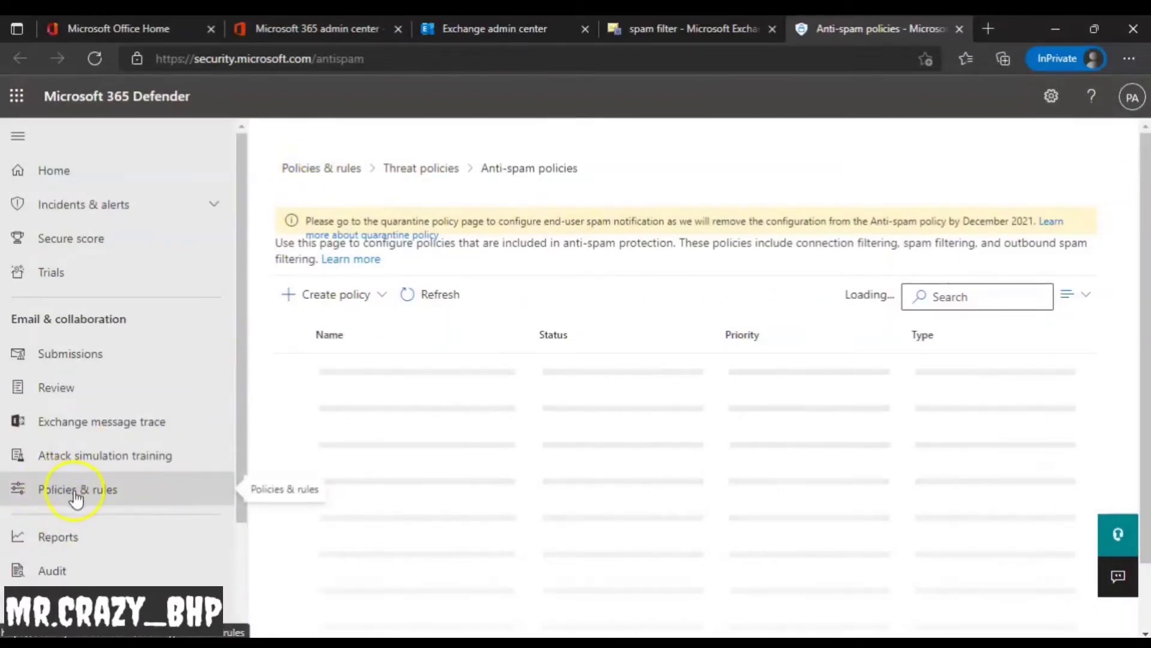
# Step: Go to Policies & rules, then Threat policies, and open the Anti-spam policies list
pyautogui.click(107, 506)
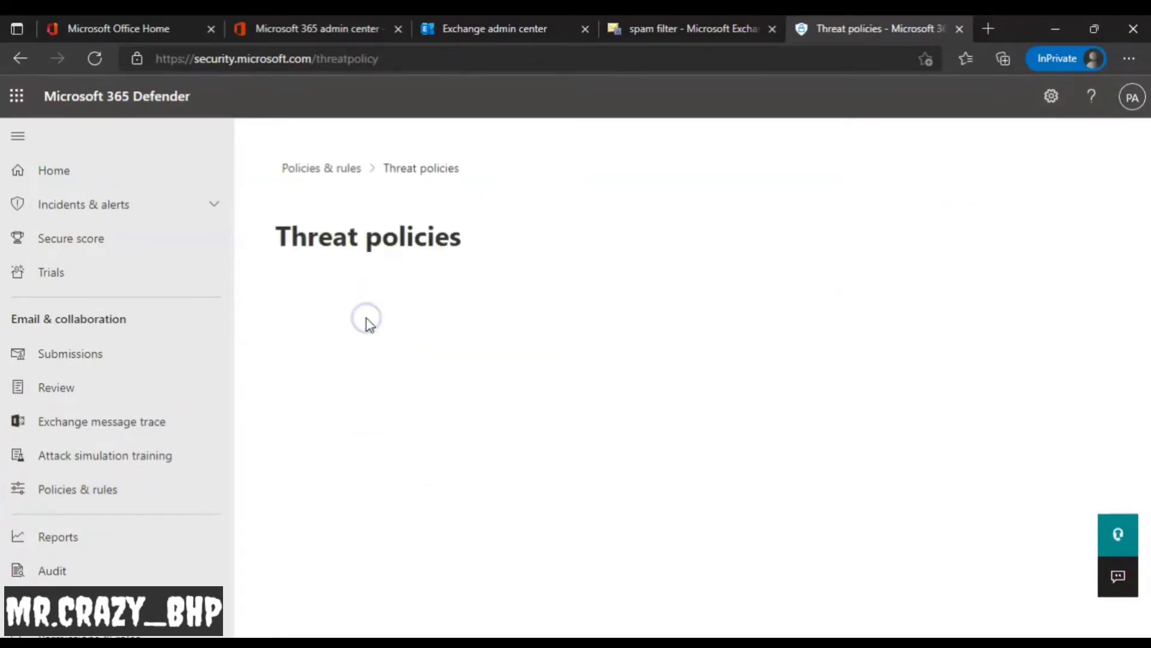
pyautogui.scroll(-1, 448, 333)
pyautogui.scroll(-1, 448, 333)
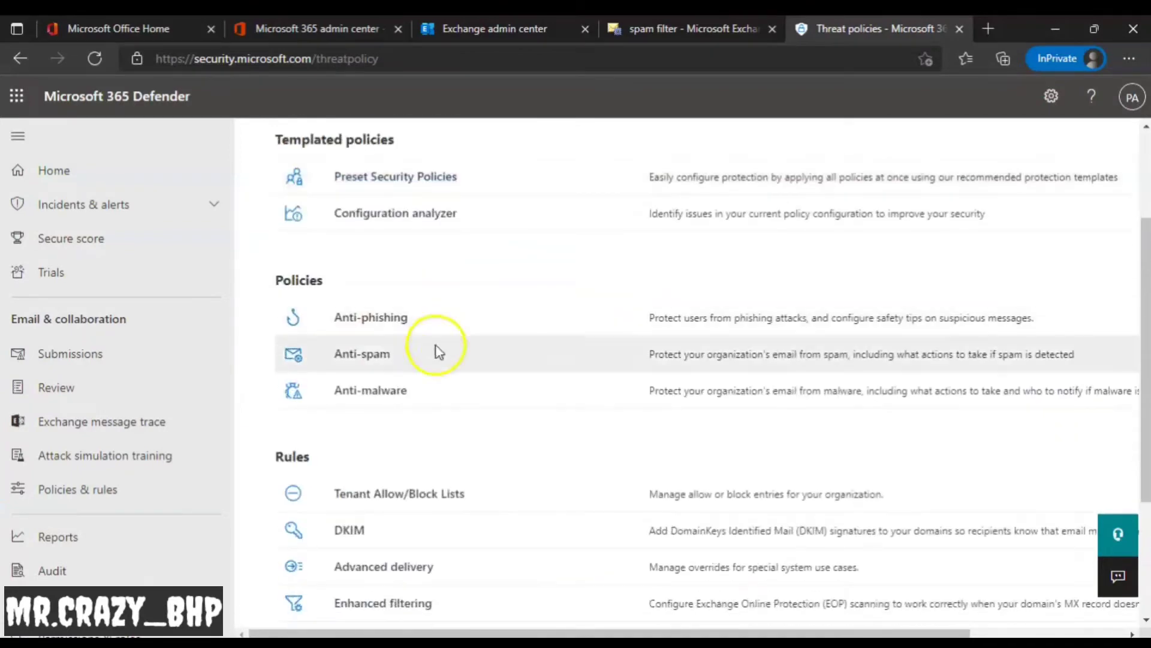
pyautogui.scroll(-3, 356, 359)
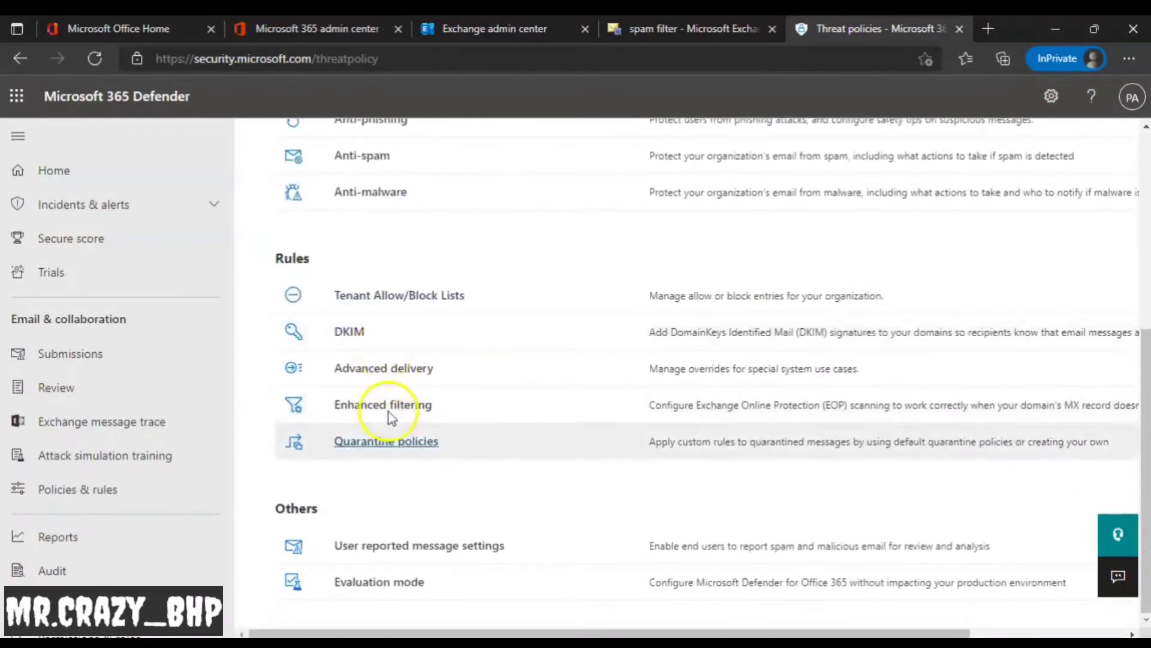
pyautogui.scroll(5, 425, 416)
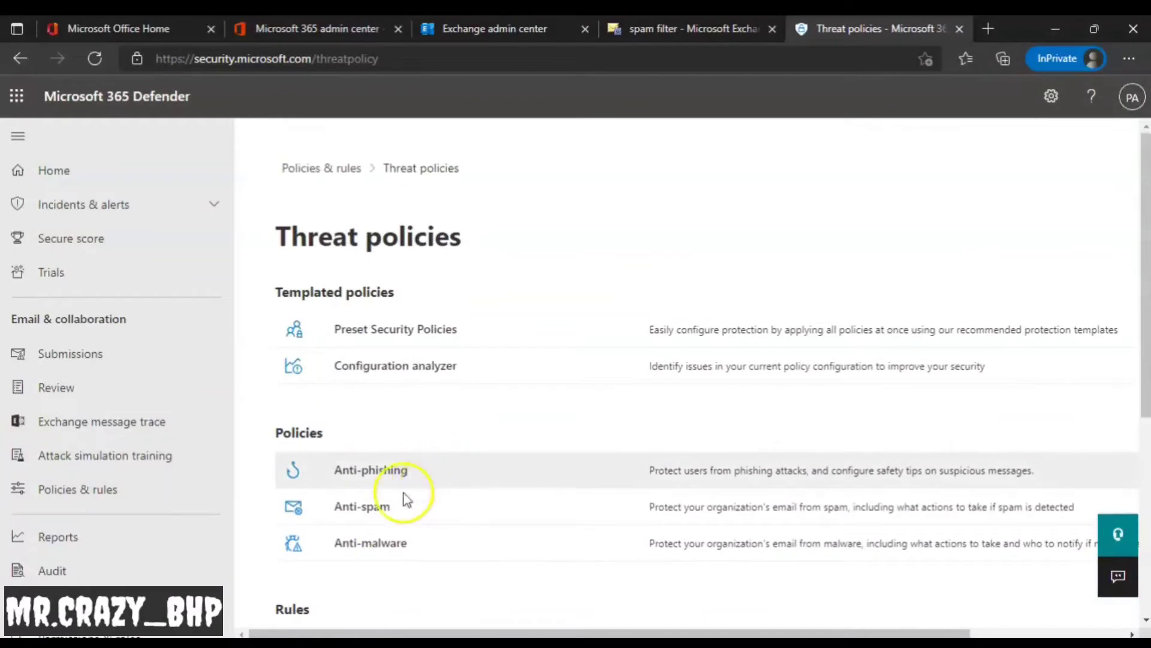
pyautogui.click(364, 508)
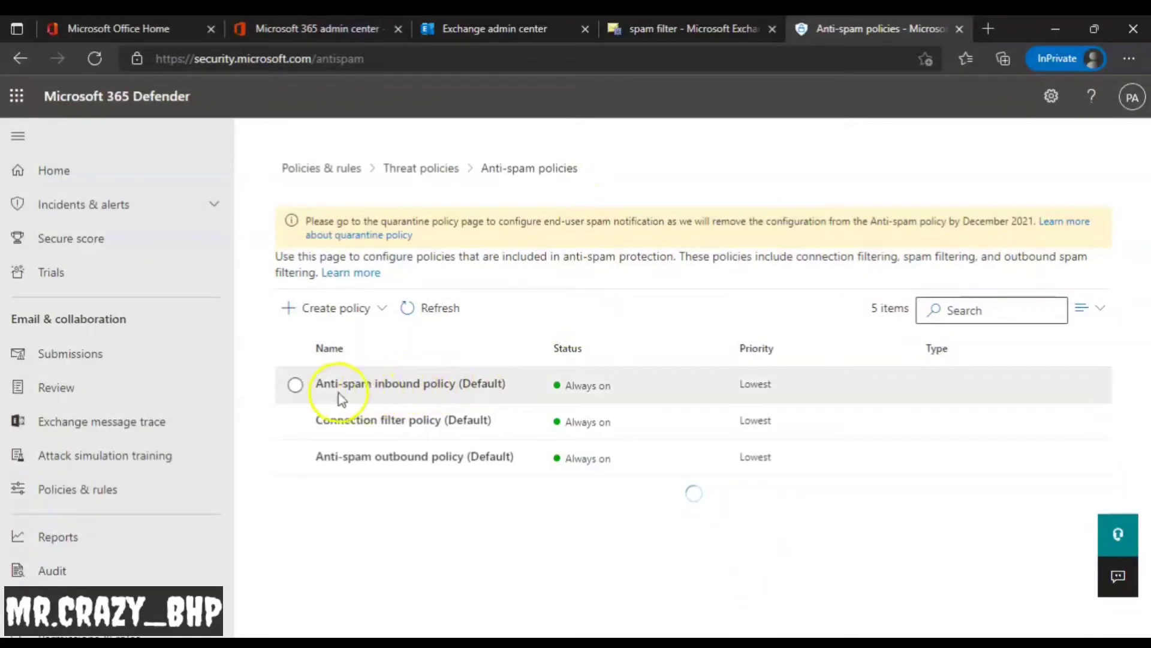
# Step: Open the Anti-spam inbound policy (Default) and check its 36 blocked senders and 32 blocked domains
pyautogui.click(362, 383)
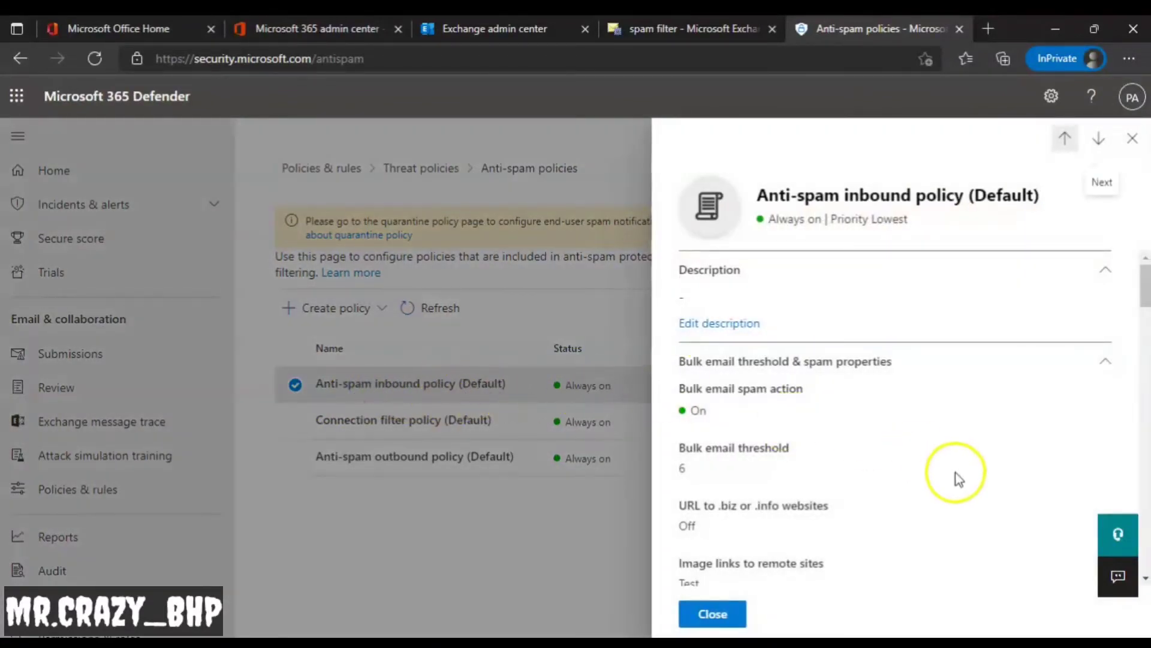
pyautogui.scroll(-5, 958, 487)
pyautogui.scroll(-5, 776, 351)
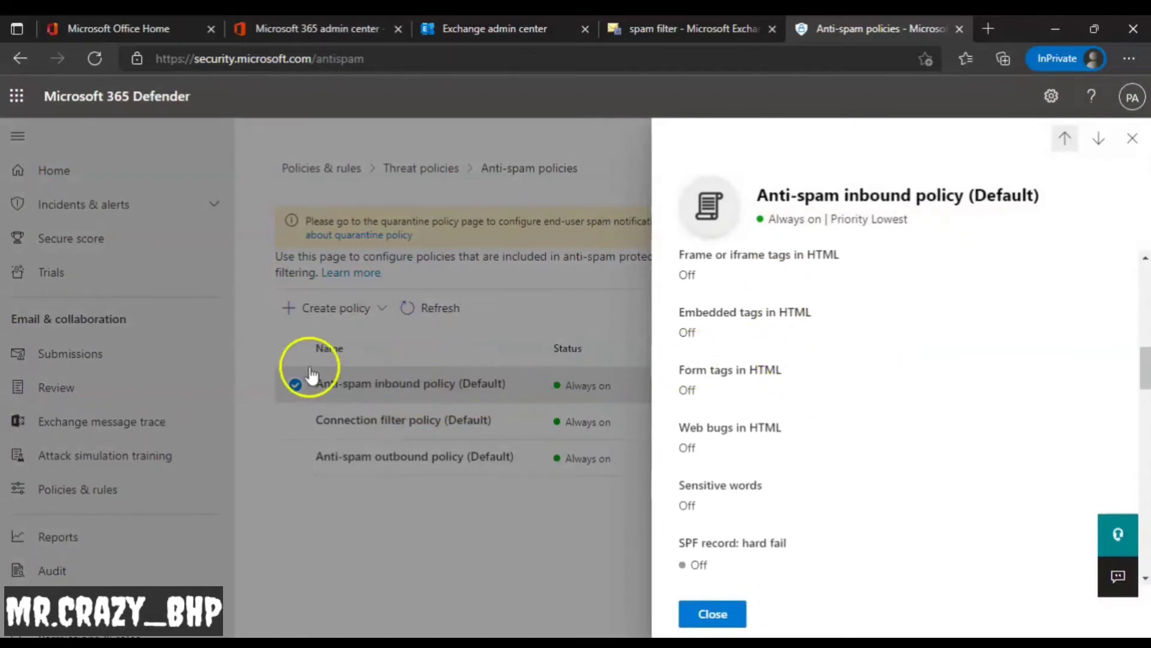
pyautogui.scroll(-10, 847, 444)
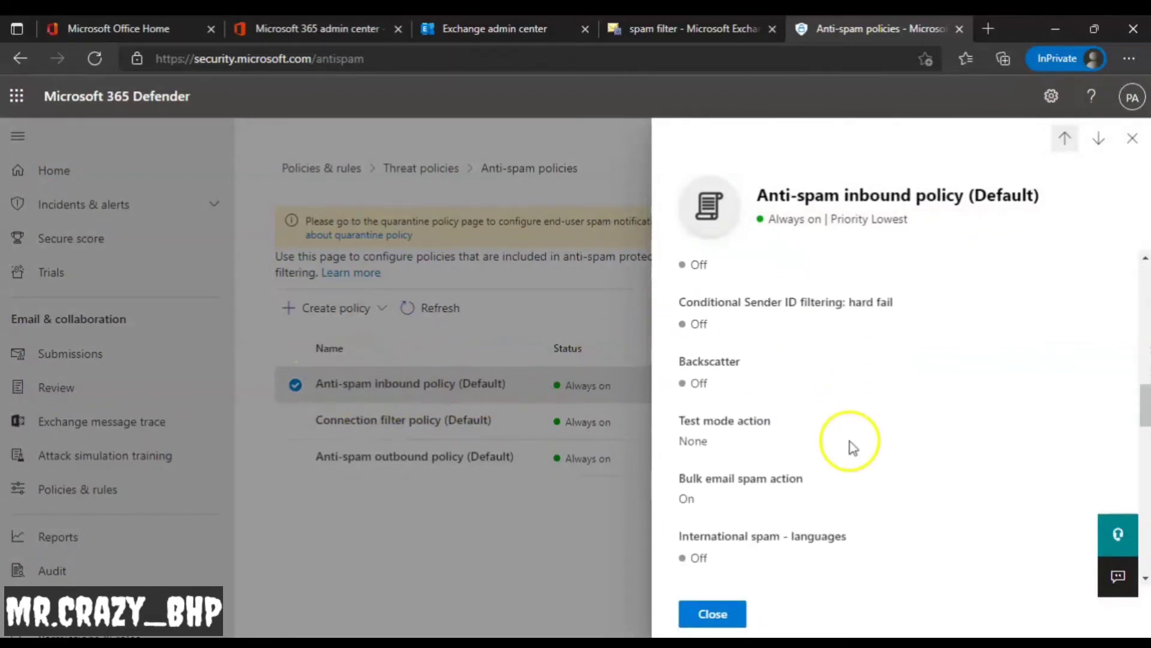
pyautogui.scroll(-10, 844, 441)
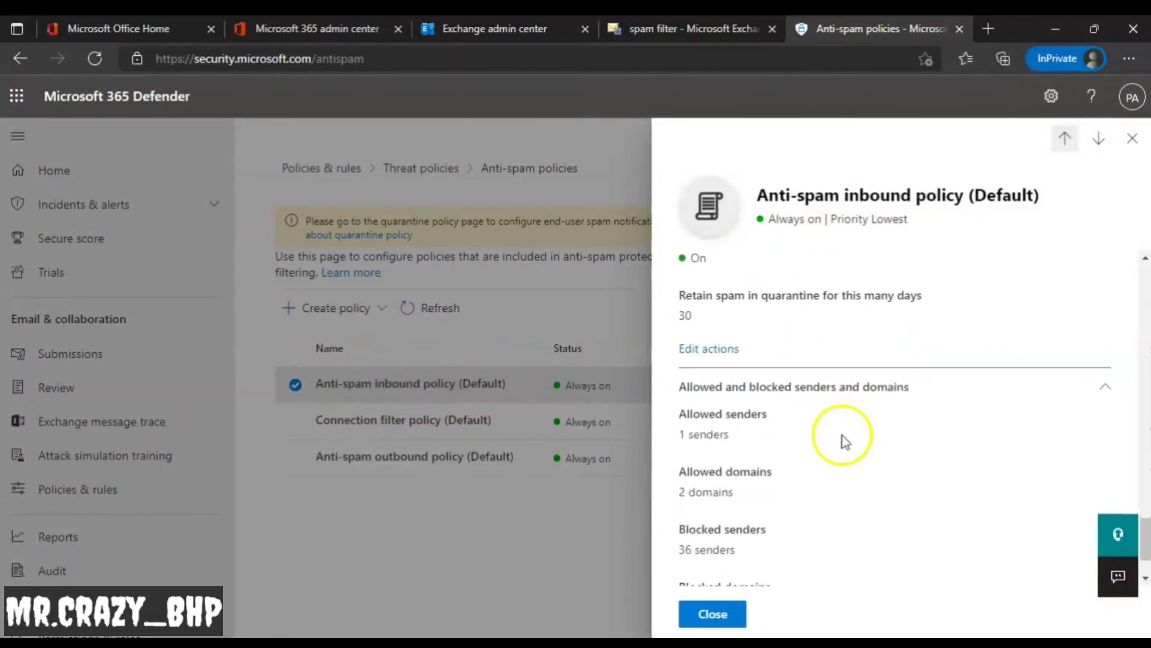
pyautogui.scroll(-1, 774, 450)
pyautogui.scroll(2, 778, 450)
pyautogui.scroll(-2, 778, 450)
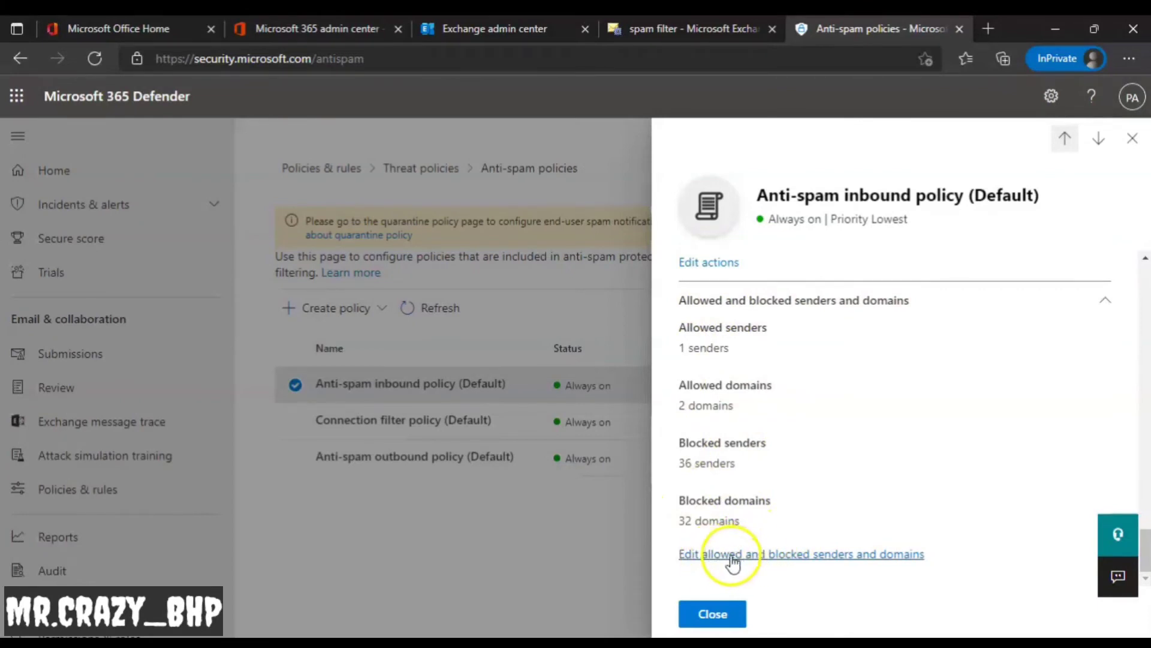
pyautogui.click(800, 558)
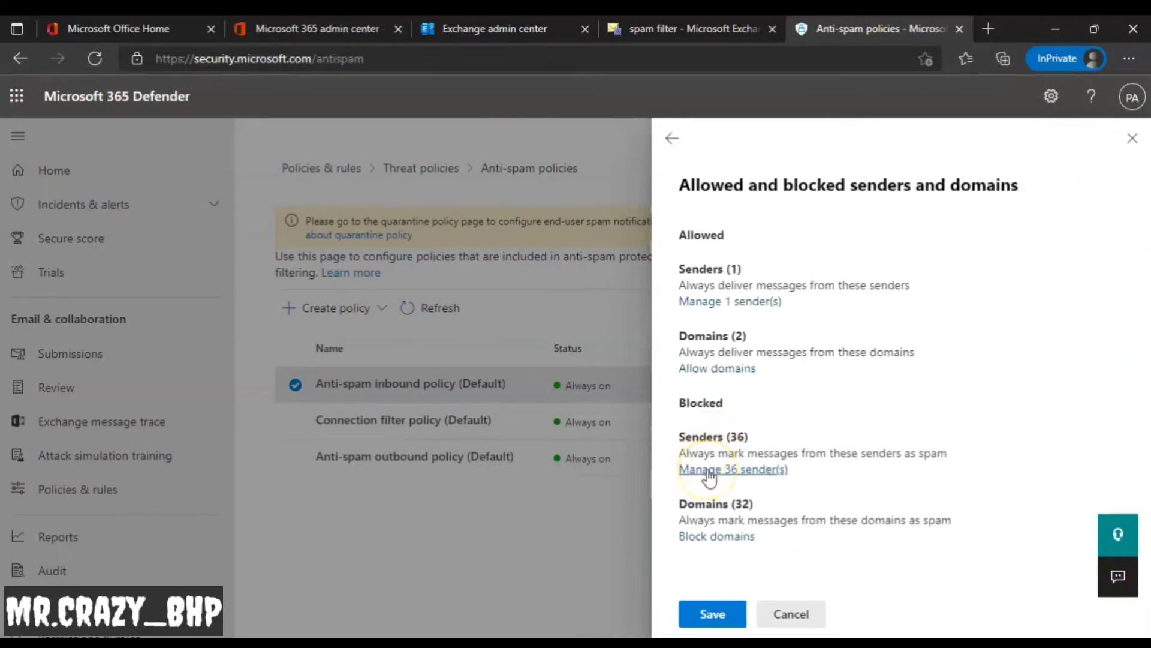
# Step: Paste the sender's e-mail address into the blocked senders list, bringing it to 37
pyautogui.click(709, 475)
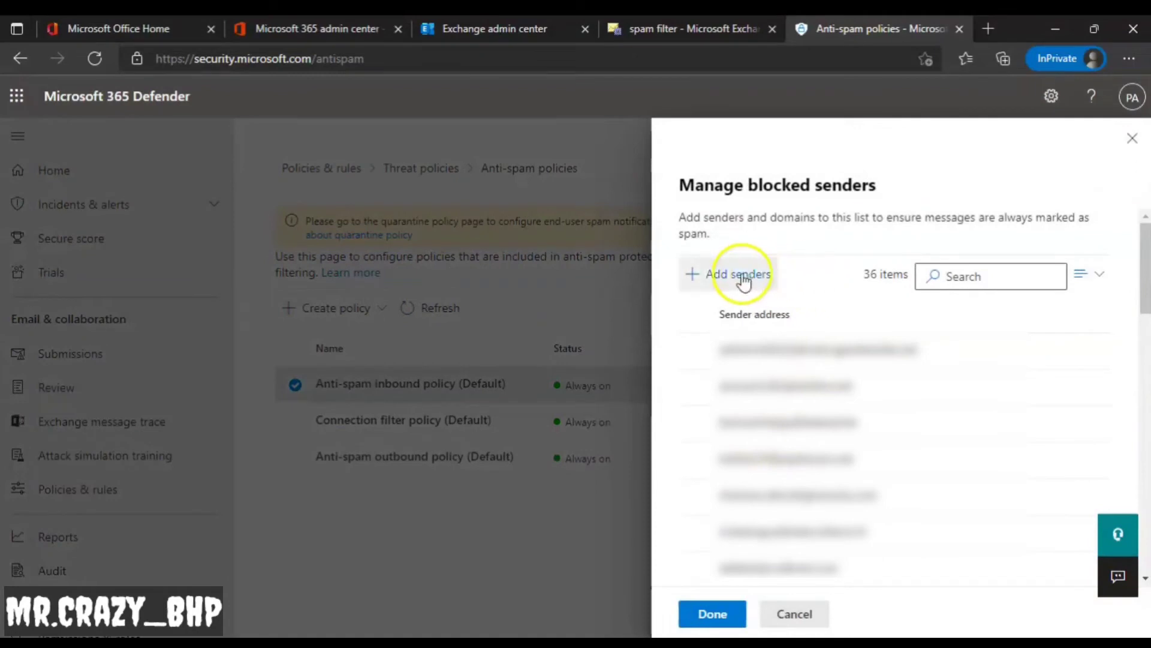
pyautogui.click(737, 282)
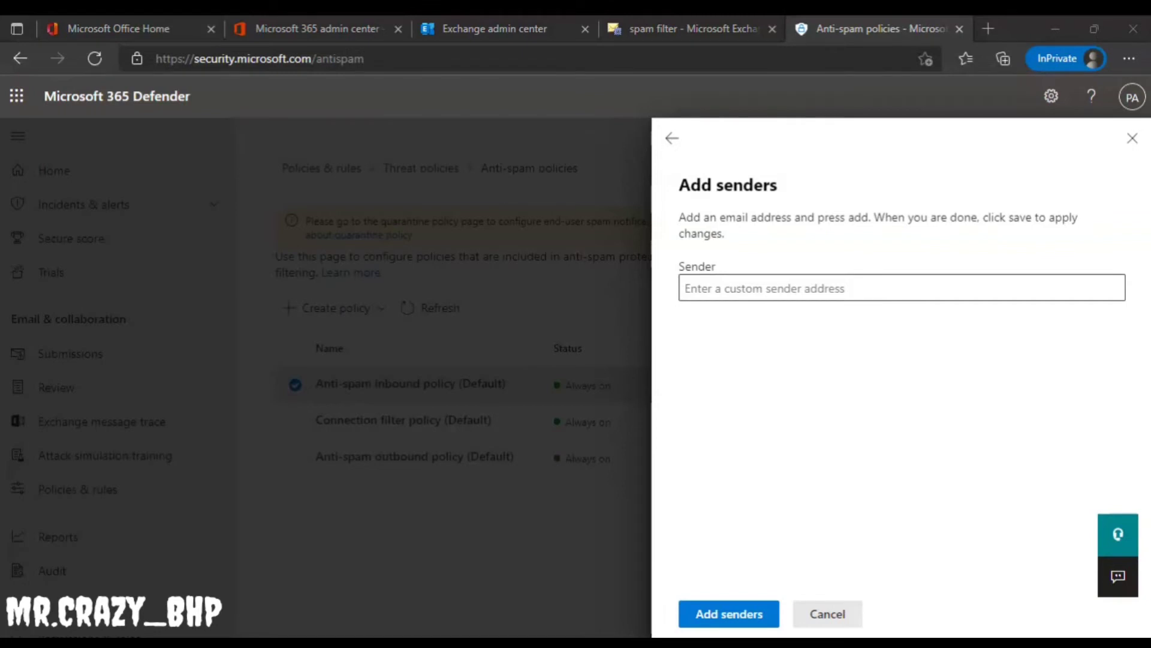
pyautogui.click(735, 290)
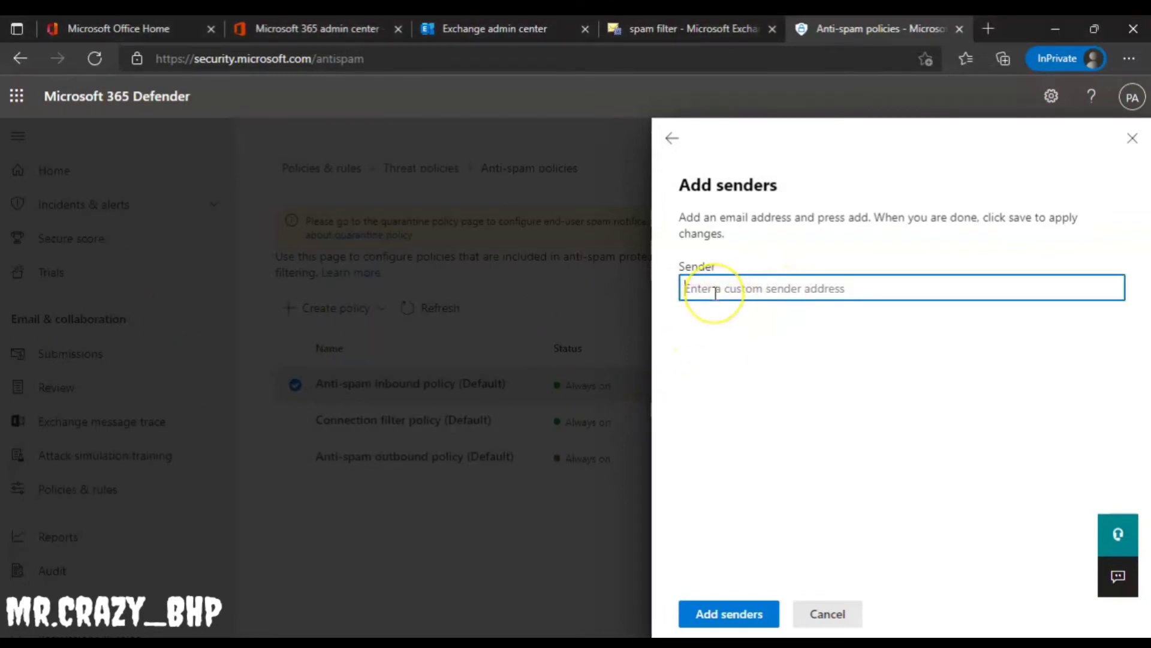
pyautogui.hotkey('ctrl', 'v')
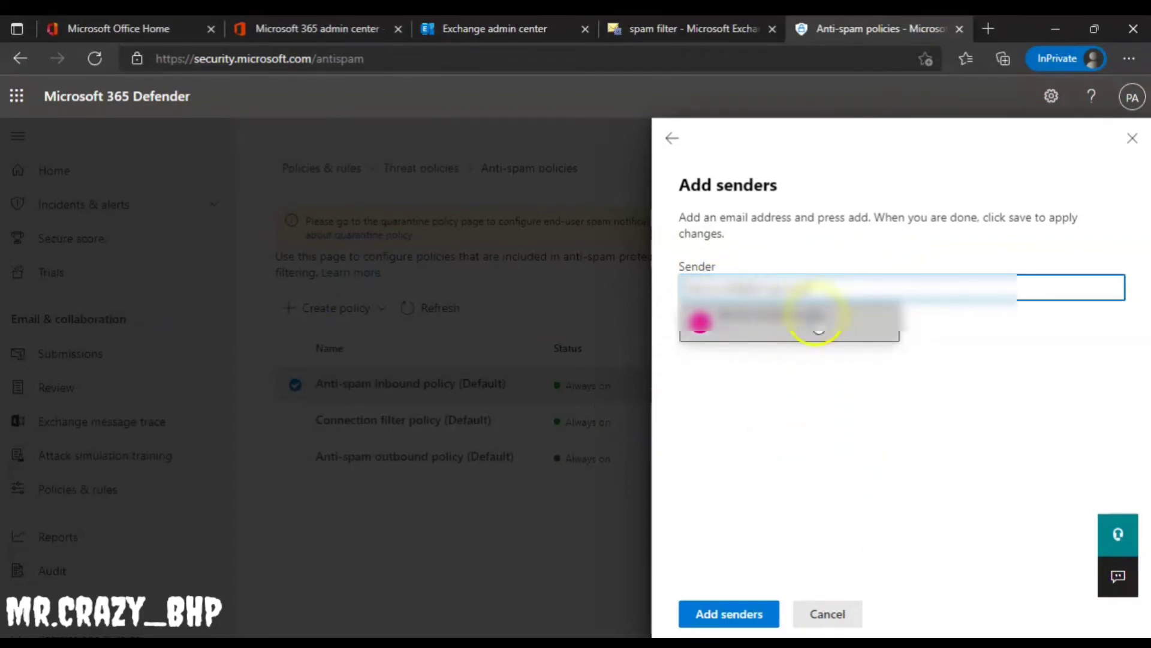
pyautogui.click(818, 329)
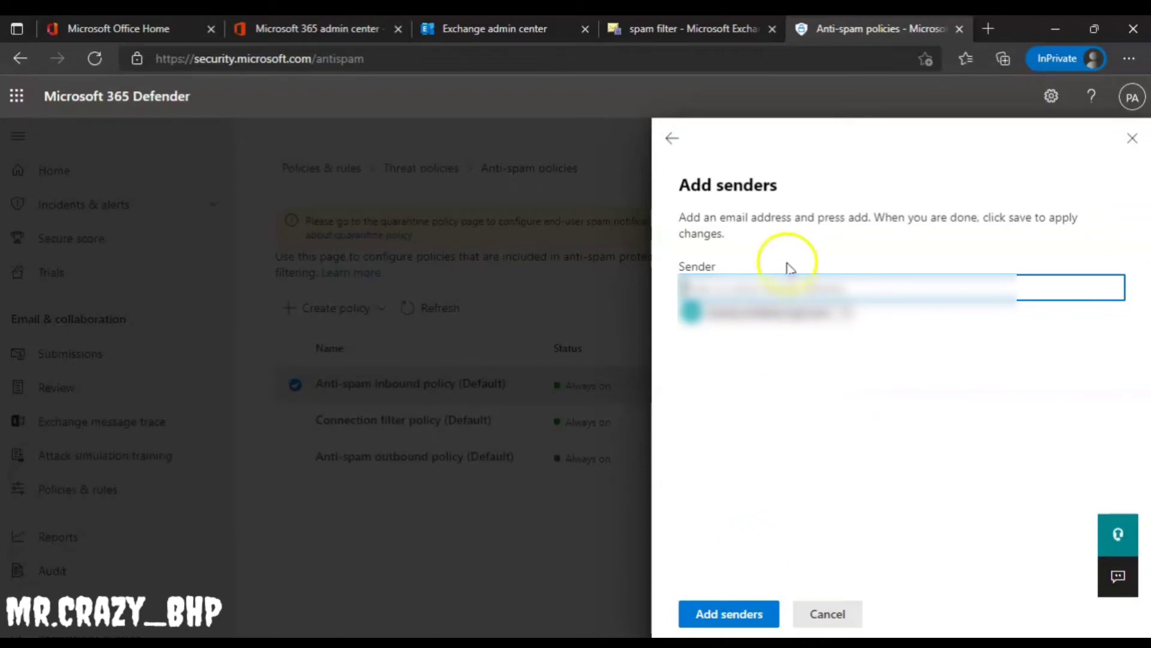
pyautogui.click(732, 615)
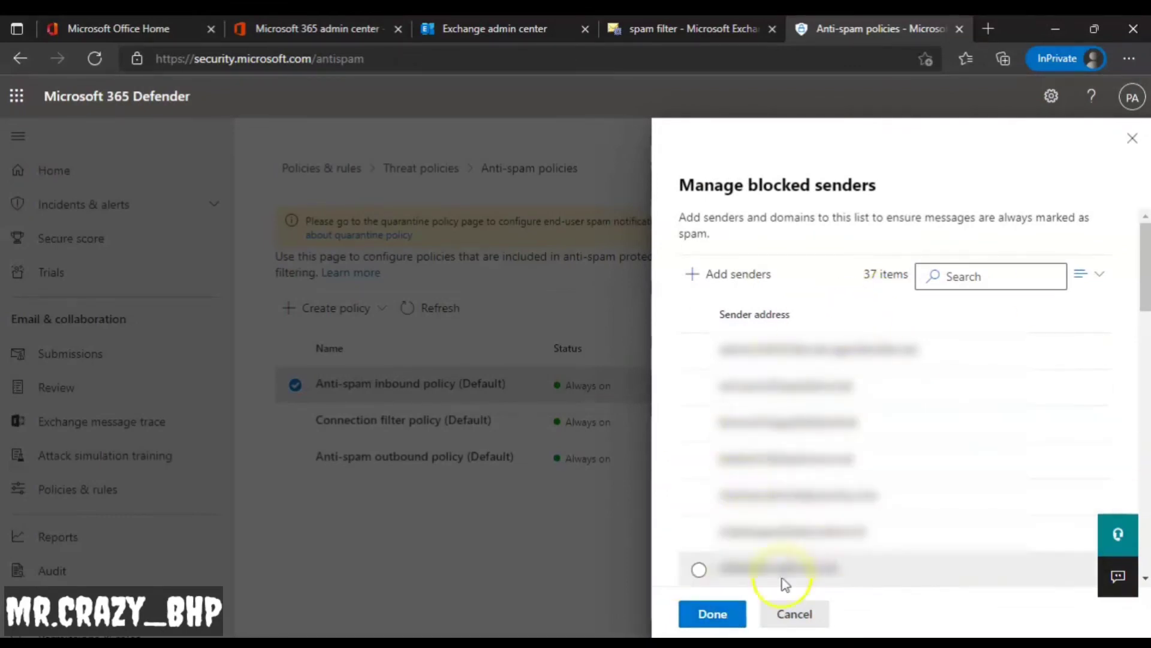
pyautogui.click(712, 613)
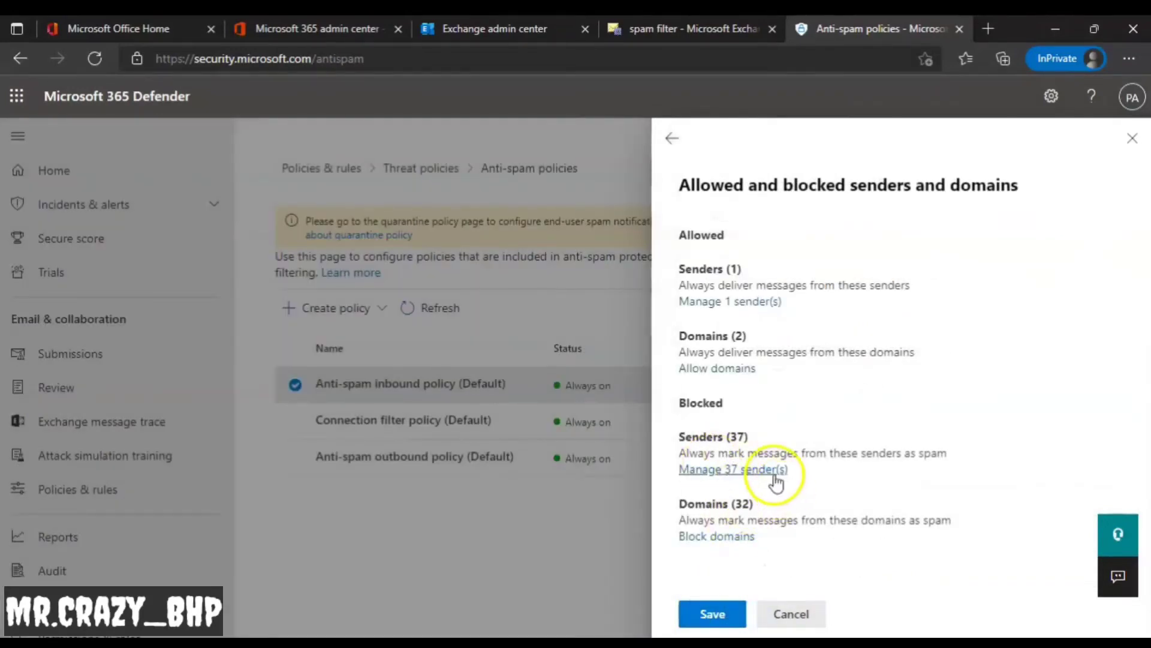
# Step: Add the new domain to the blocked domains list, bringing it to 33
pyautogui.click(729, 537)
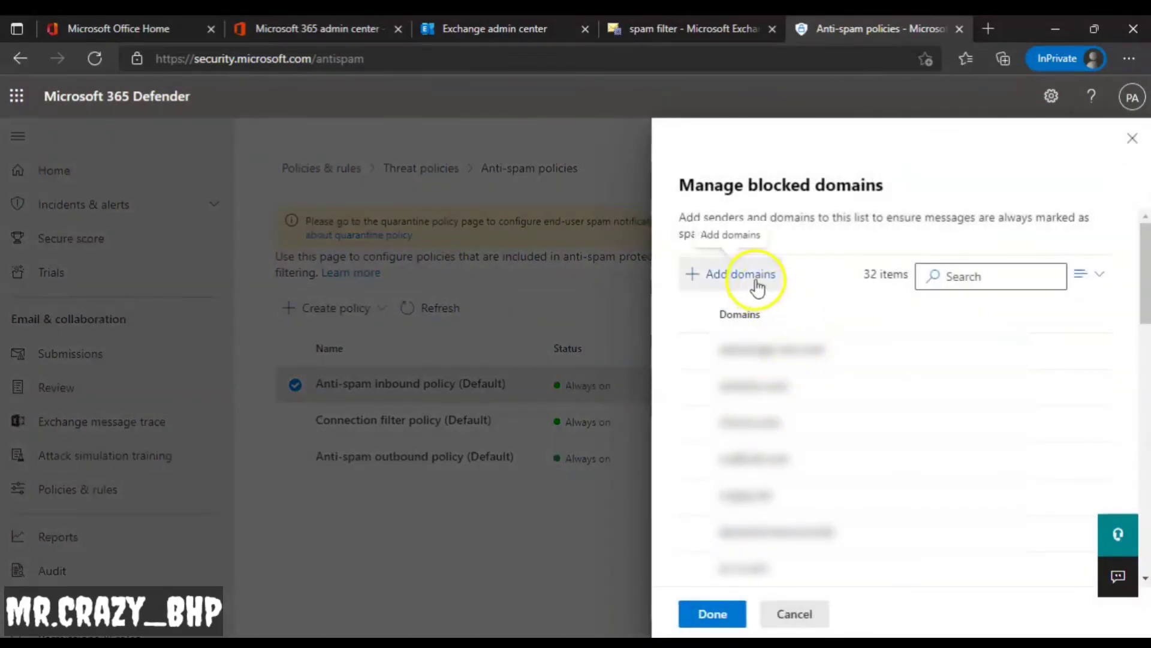
pyautogui.click(755, 281)
pyautogui.click(756, 279)
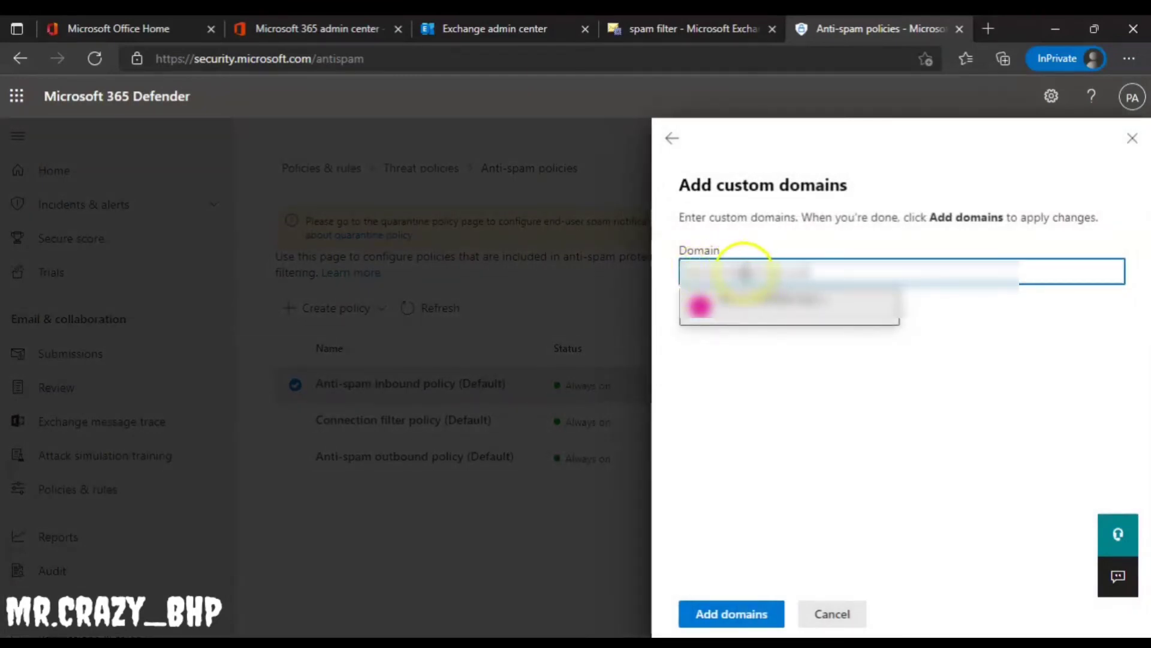
pyautogui.moveTo(726, 273); pyautogui.dragTo(677, 271)
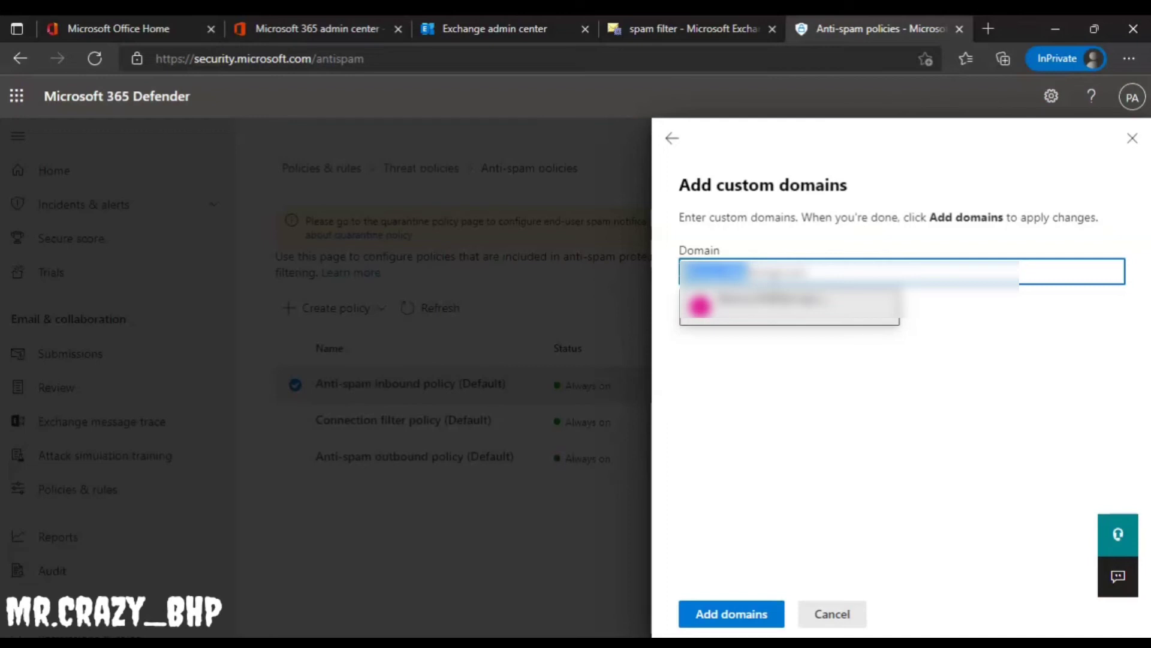
pyautogui.press('BackSpace')
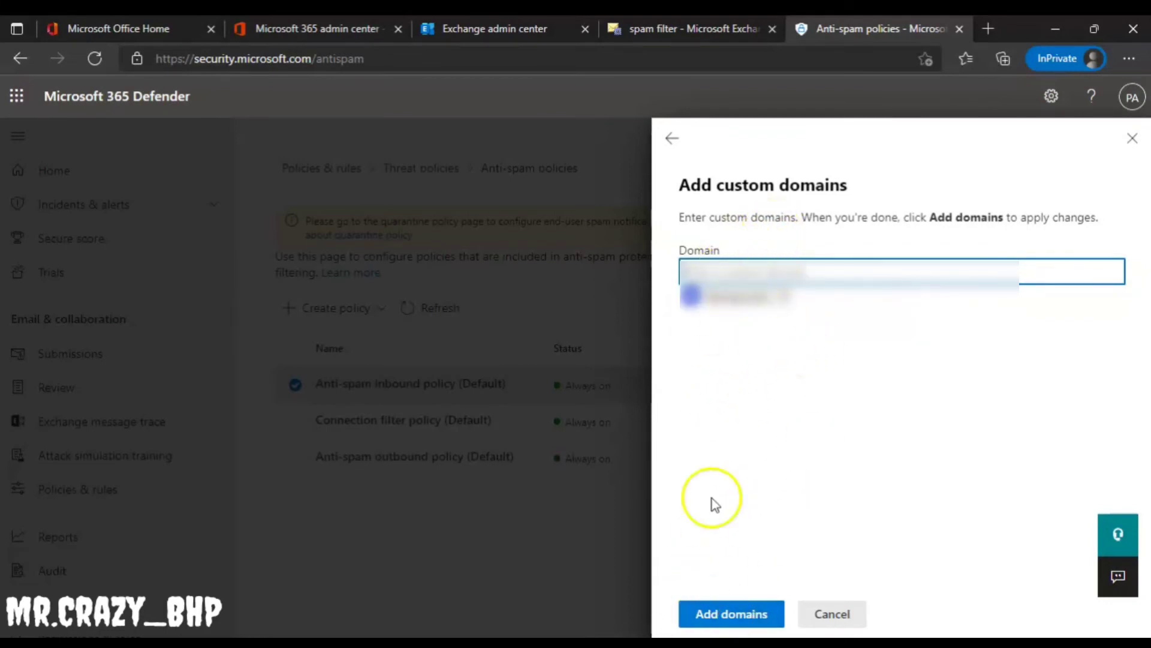
pyautogui.click(731, 613)
pyautogui.click(713, 614)
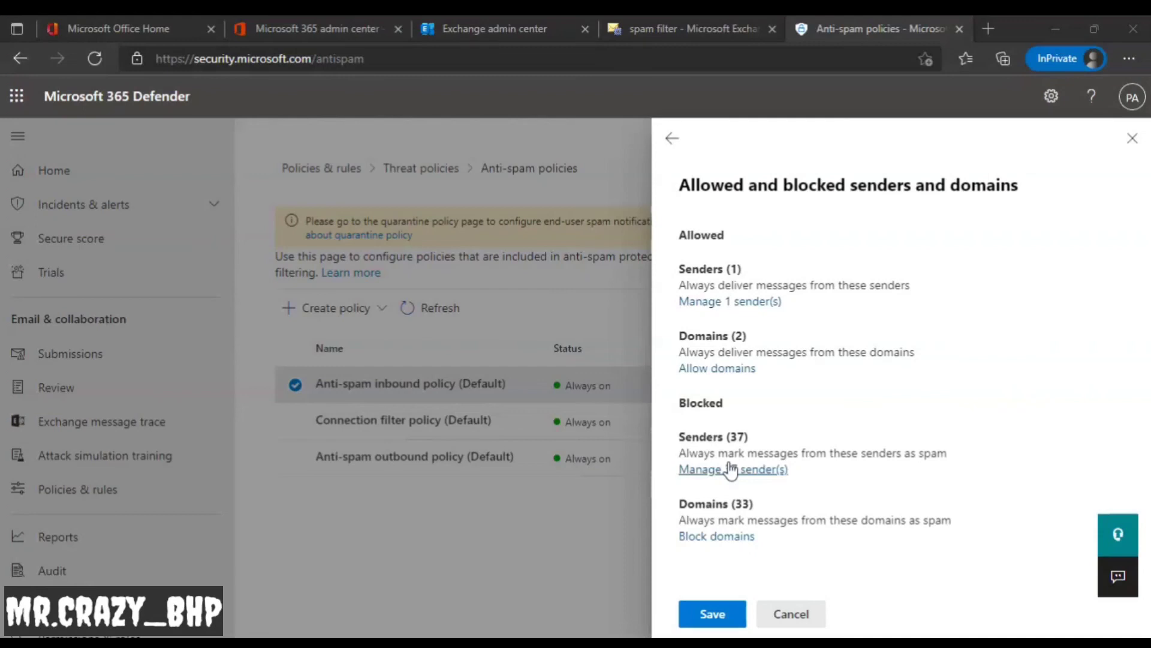
# Step: Save the updated allowed and blocked senders and domains to the inbound default policy
pyautogui.click(711, 541)
pyautogui.click(704, 611)
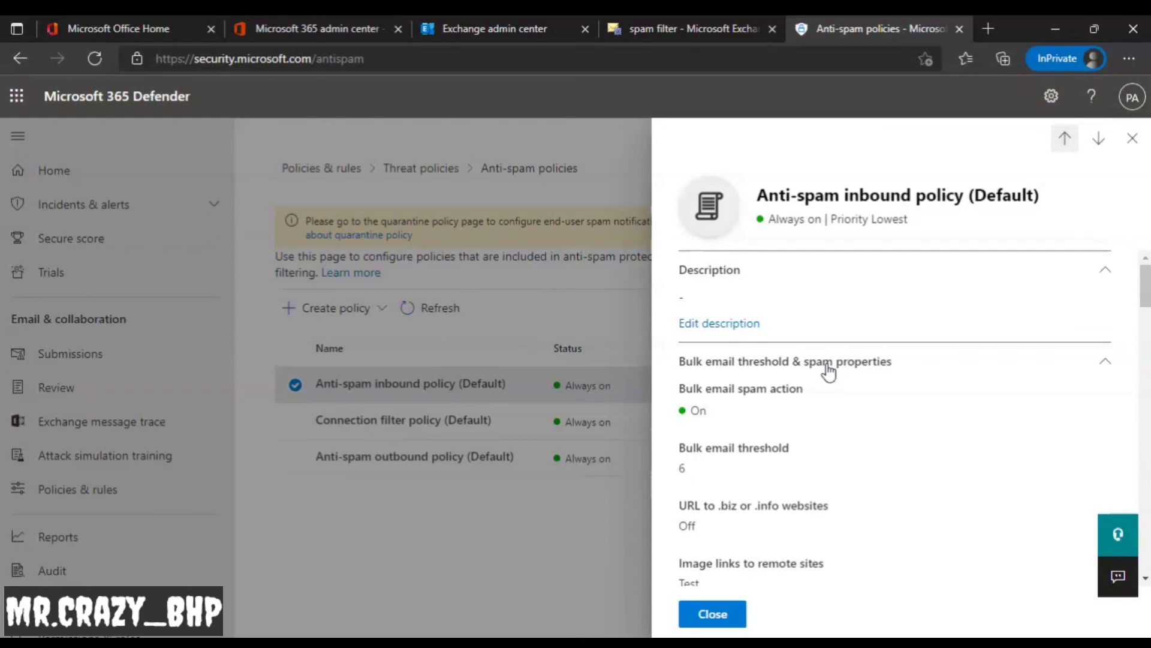
pyautogui.click(801, 366)
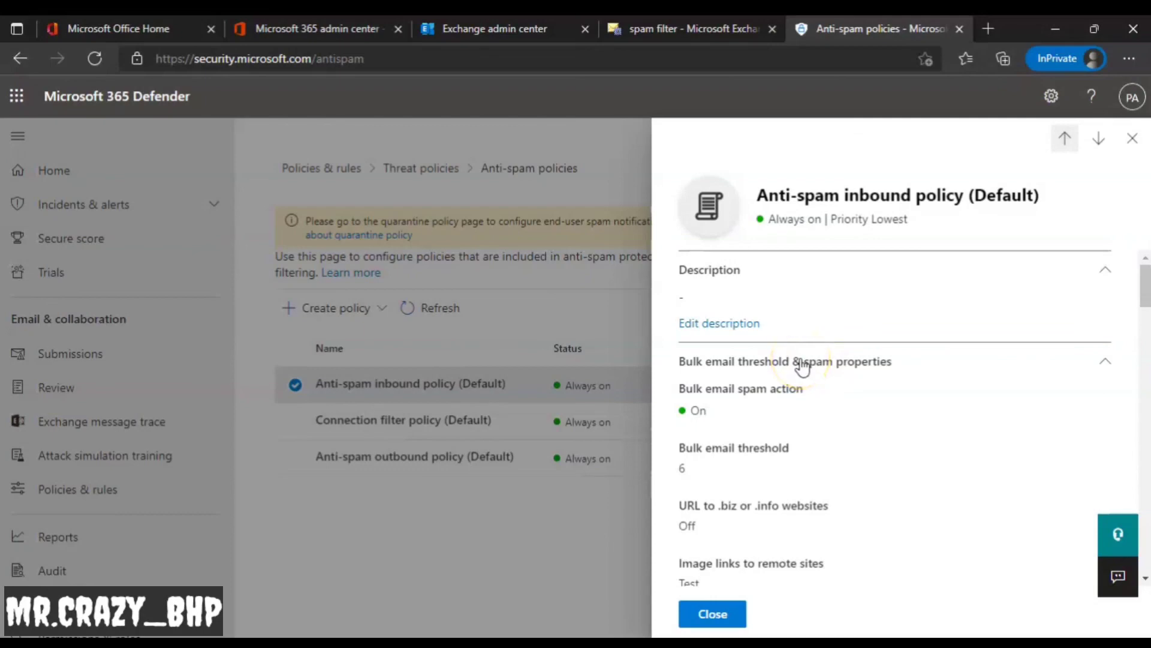